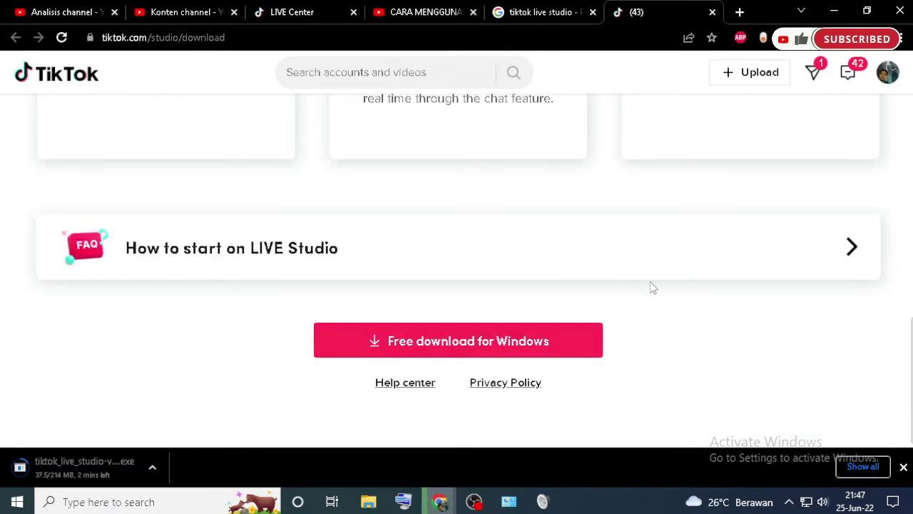
scroll(631, 312, down, 1)
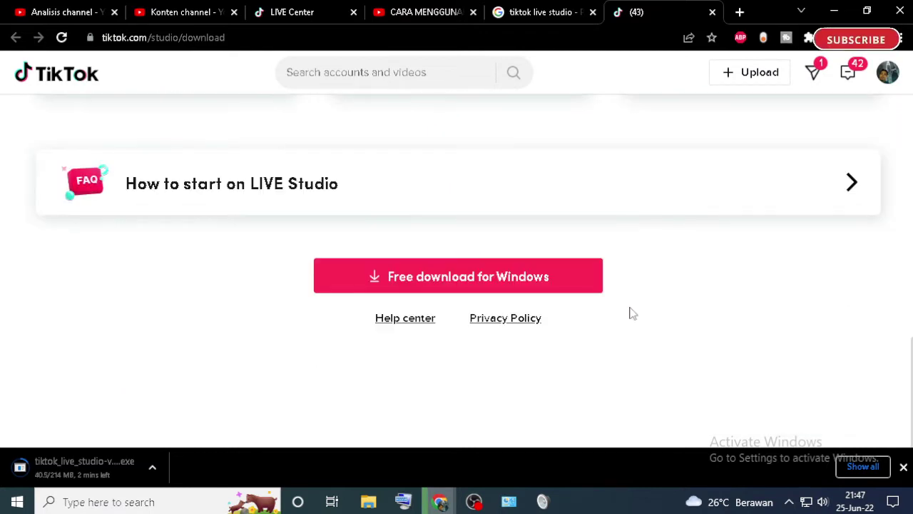
scroll(630, 312, up, 6)
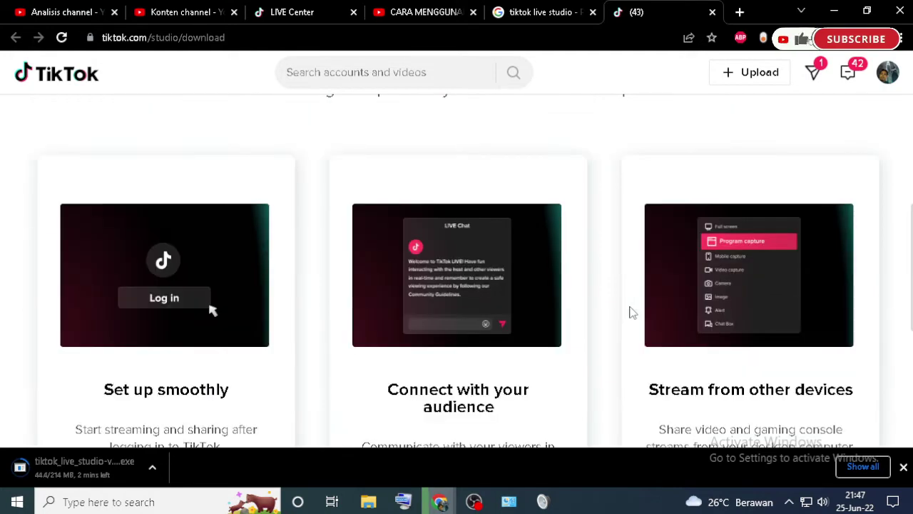
scroll(630, 312, up, 3)
scroll(631, 306, up, 3)
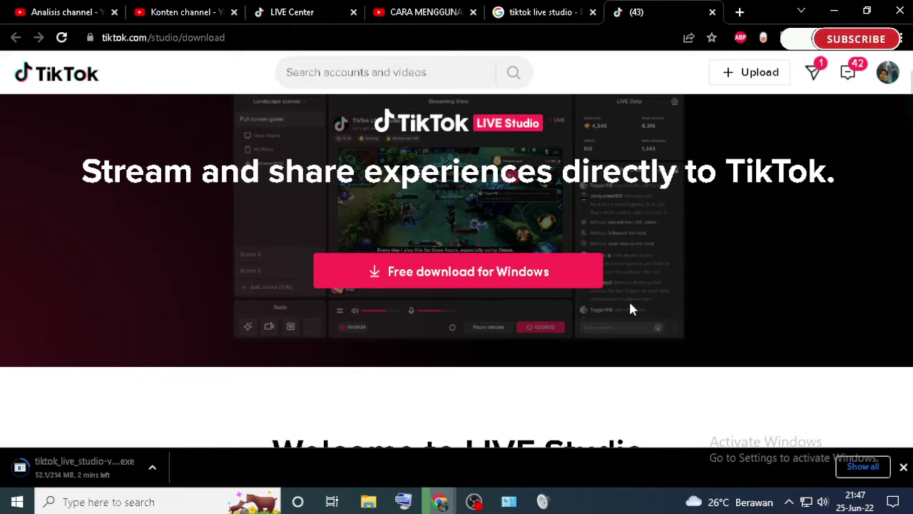
scroll(630, 309, up, 1)
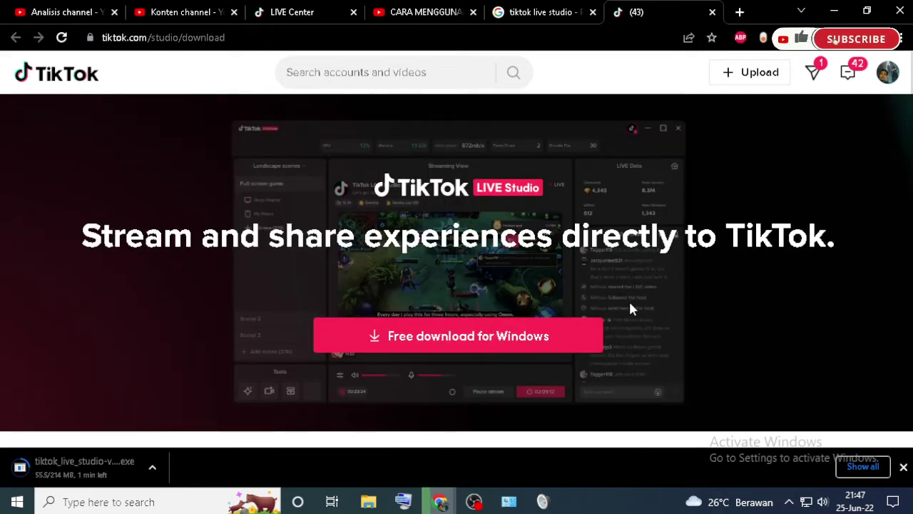
click(563, 11)
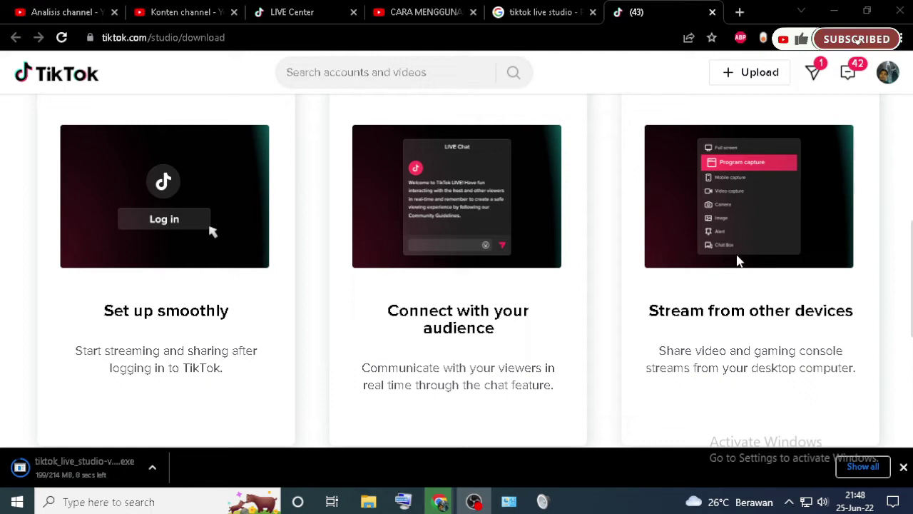
- Open the "How to start on LIVE Studio" FAQ and look through the list of instruction questions
scroll(727, 309, down, 4)
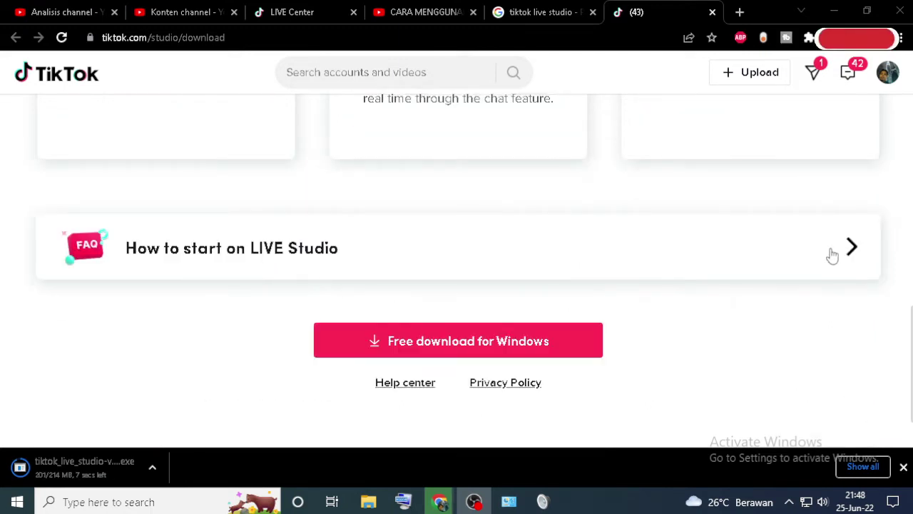
click(851, 246)
scroll(738, 321, down, 3)
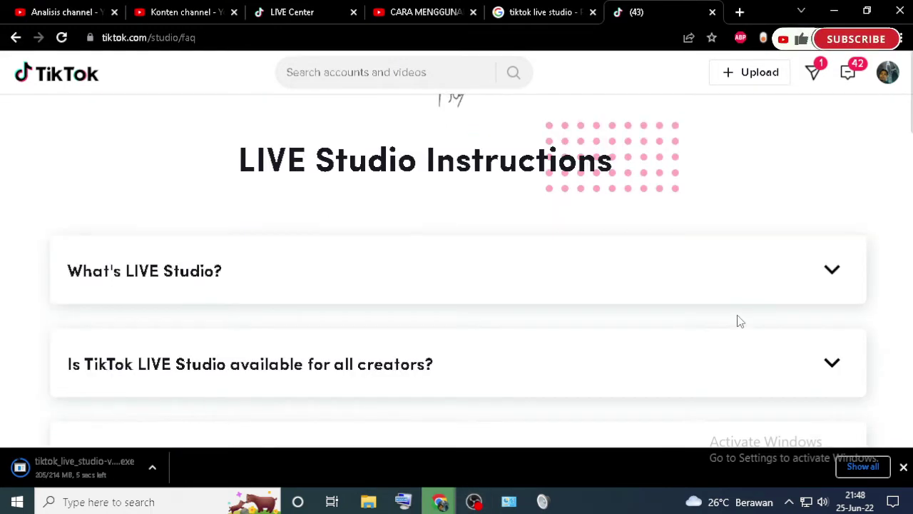
scroll(739, 323, down, 2)
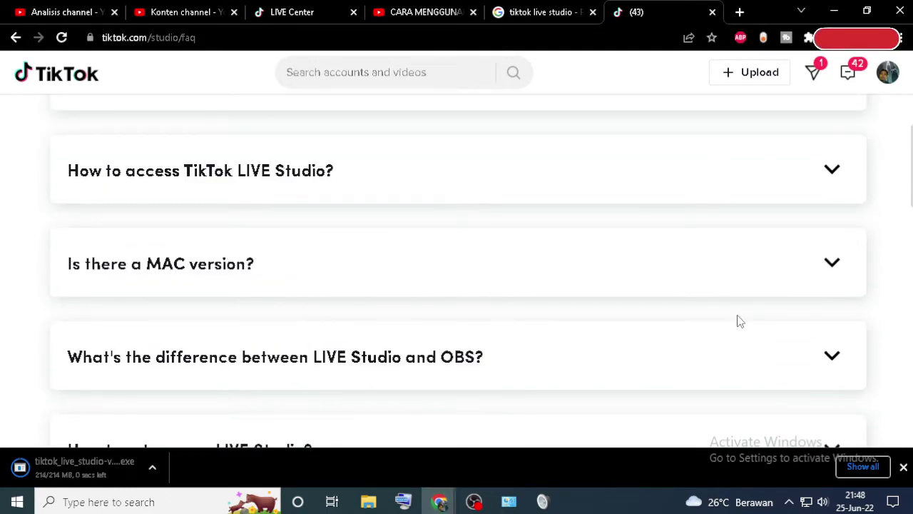
scroll(739, 321, down, 2)
scroll(739, 321, down, 4)
scroll(738, 311, up, 5)
scroll(739, 309, down, 5)
scroll(740, 309, down, 8)
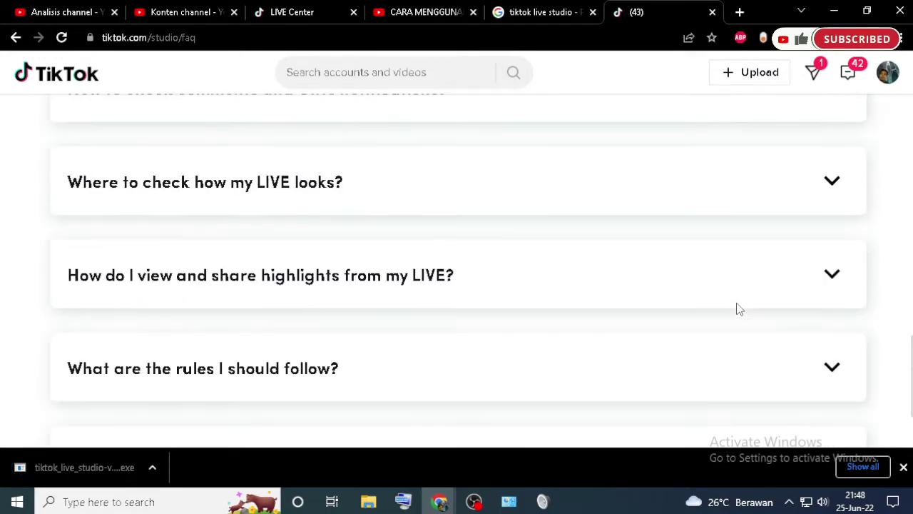
scroll(739, 309, up, 8)
scroll(739, 309, up, 10)
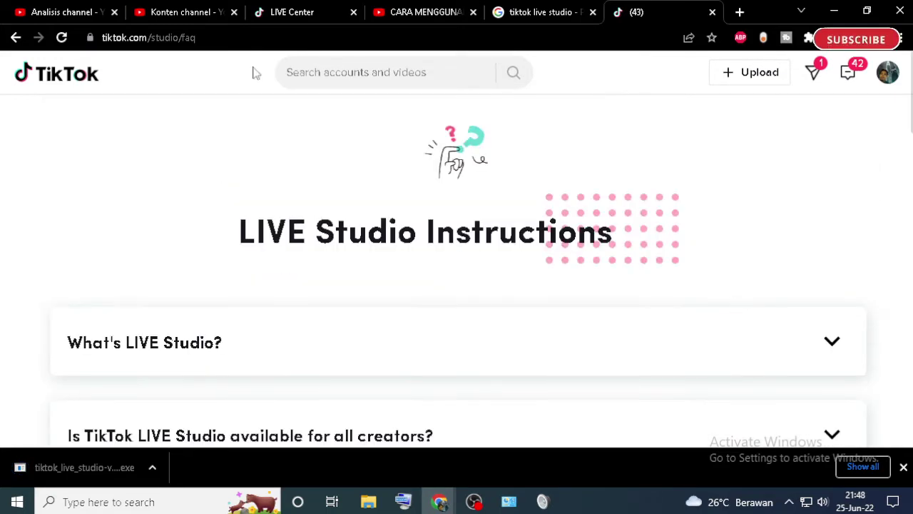
- Return to the LIVE Studio download page and show the downloaded installer in its folder, moving the folder window toward the middle
click(16, 37)
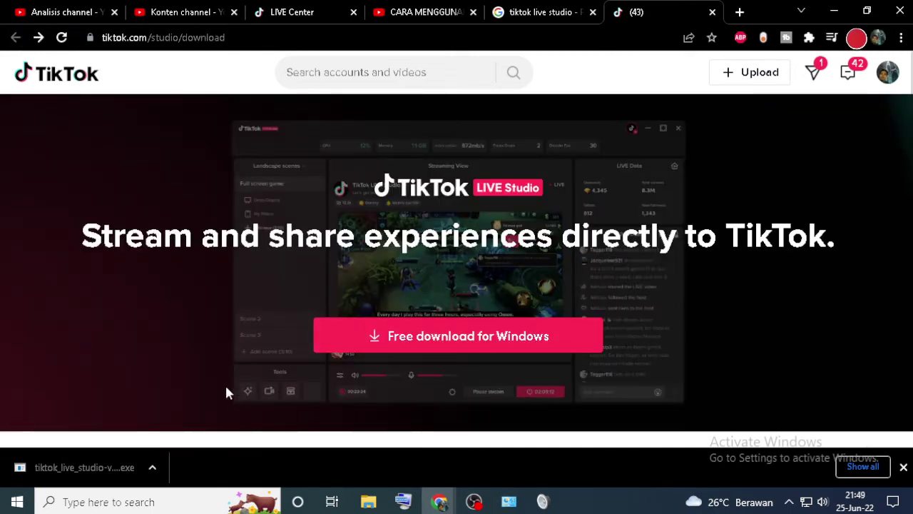
click(153, 468)
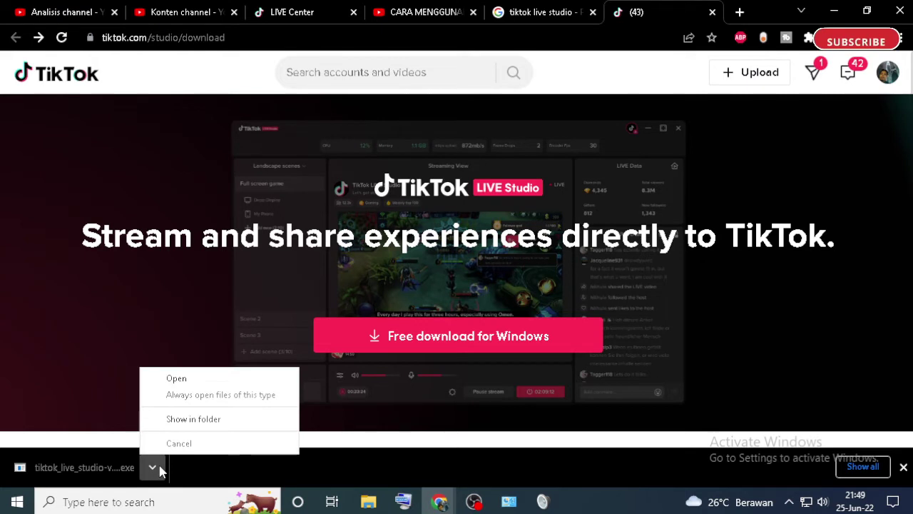
click(189, 420)
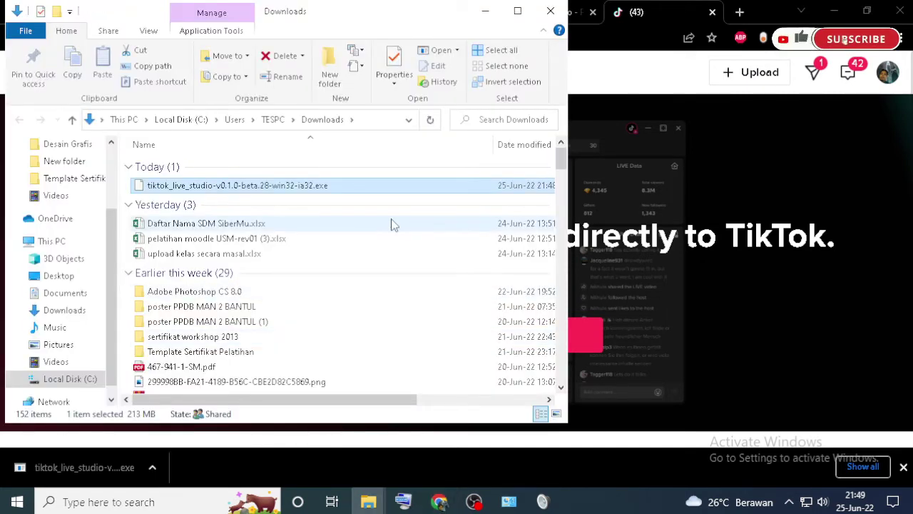
drag(300, 20, 415, 22)
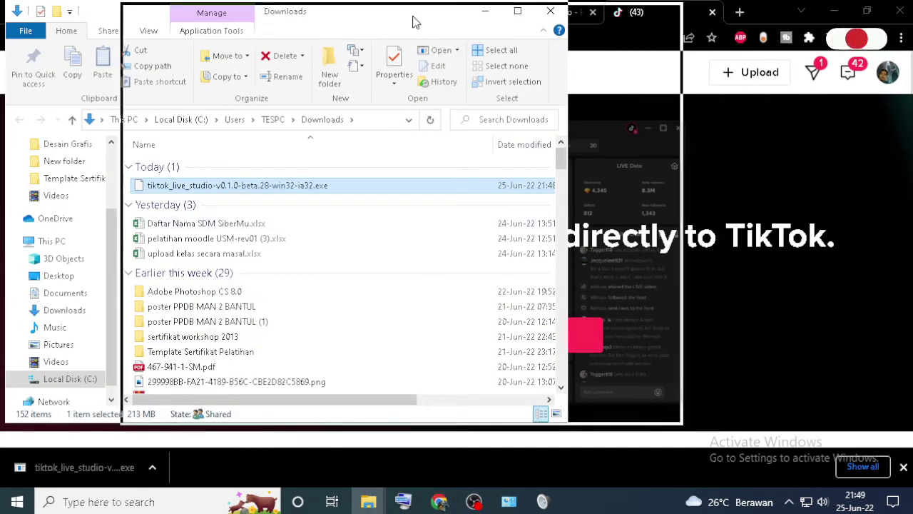
drag(379, 401, 320, 402)
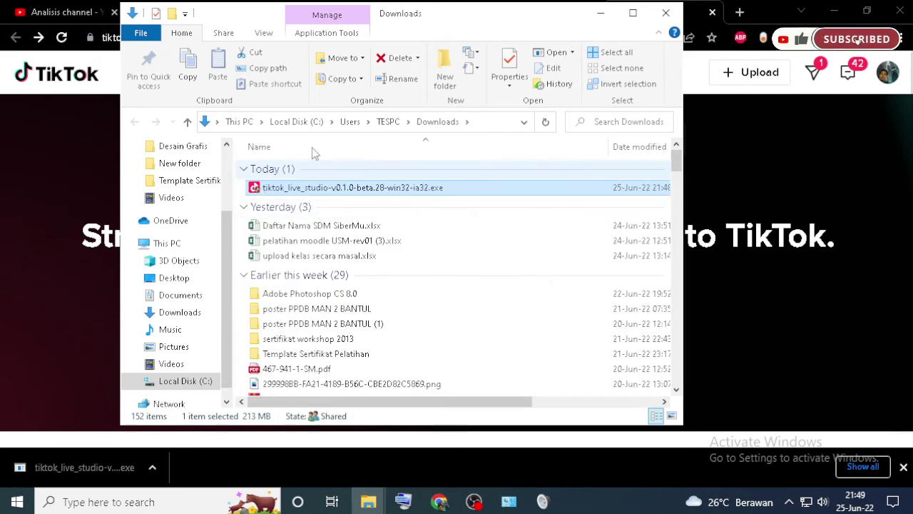
- Display the files in the Downloads folder as large icons
click(227, 34)
click(259, 34)
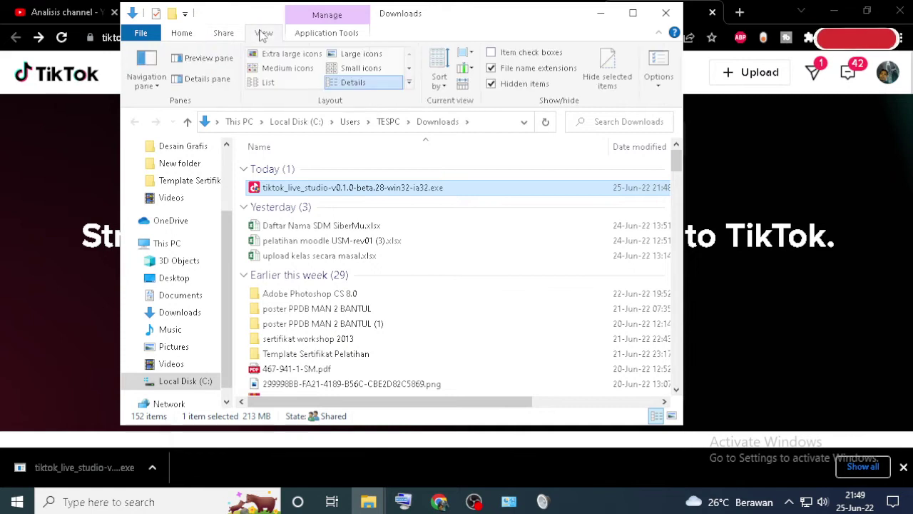
click(333, 55)
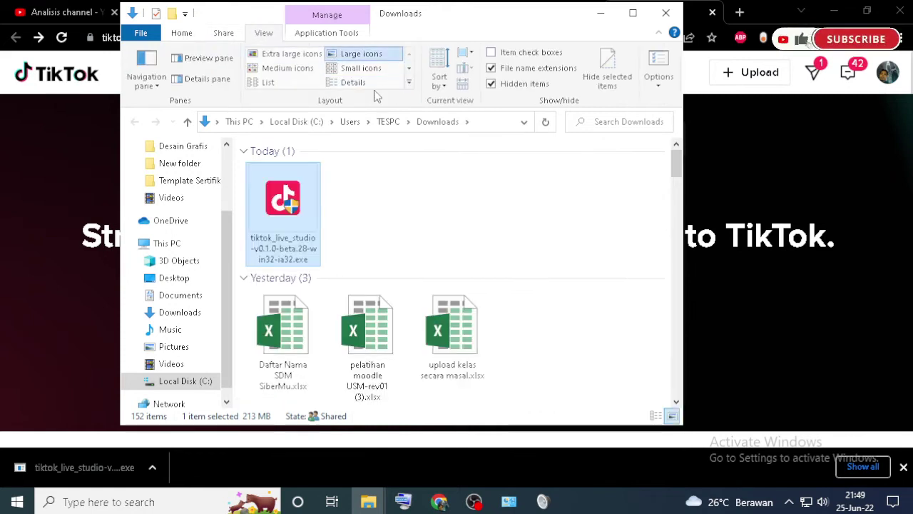
click(470, 225)
- Run tiktok_live_studio-v0.1.0-beta.28-win32-ia32.exe and install it in C:\Program Files (x86)\TikTok LIVE Studio
drag(378, 16, 543, 22)
click(443, 249)
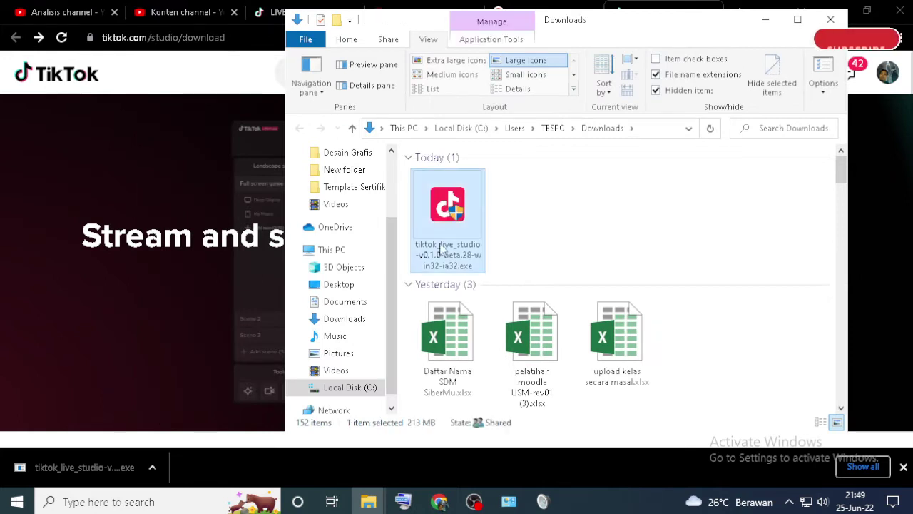
double_click(454, 212)
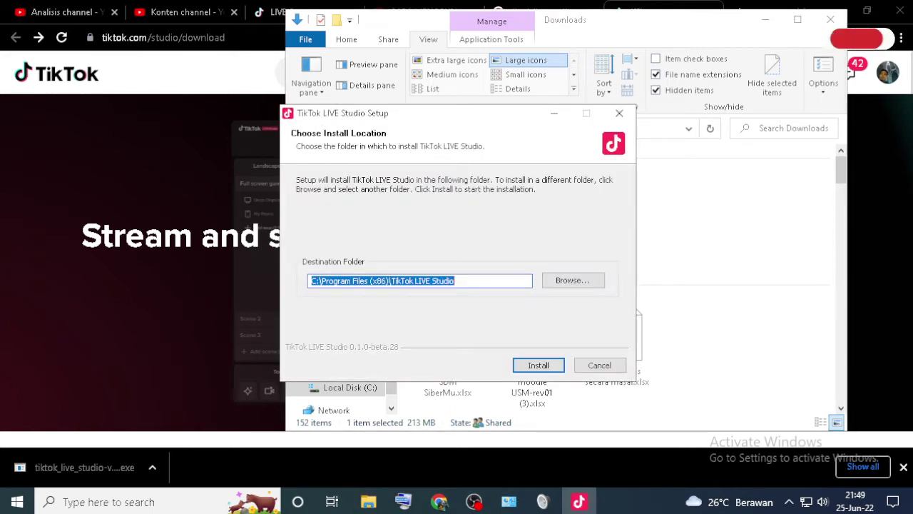
click(462, 281)
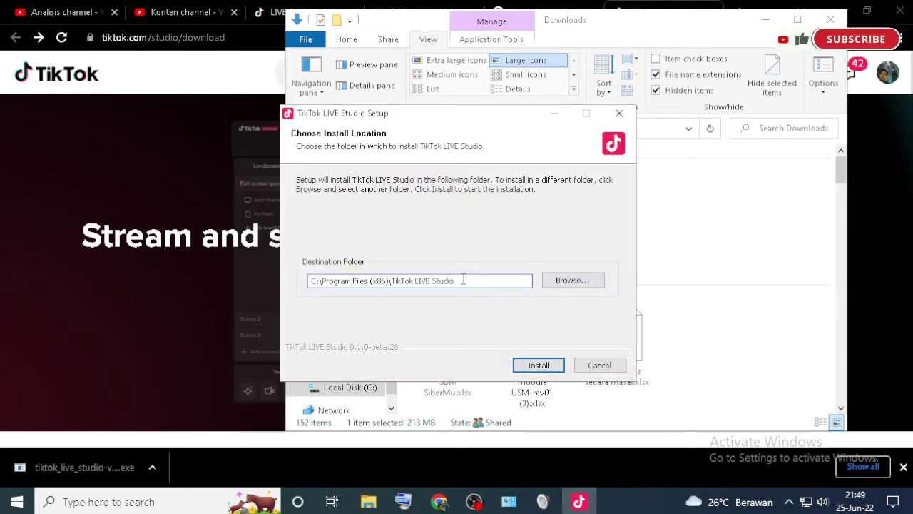
click(538, 365)
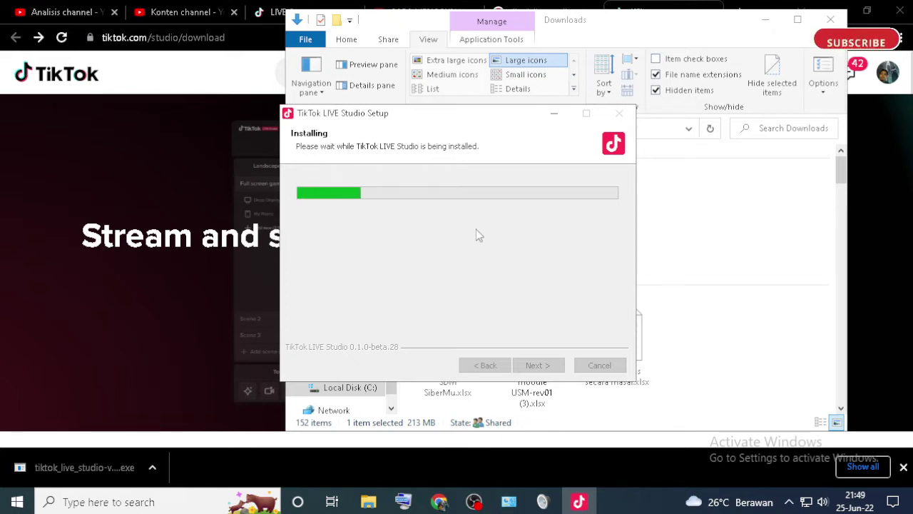
- Minimize the Downloads folder window and move the LIVE Studio setup window aside while it installs
click(769, 25)
click(766, 21)
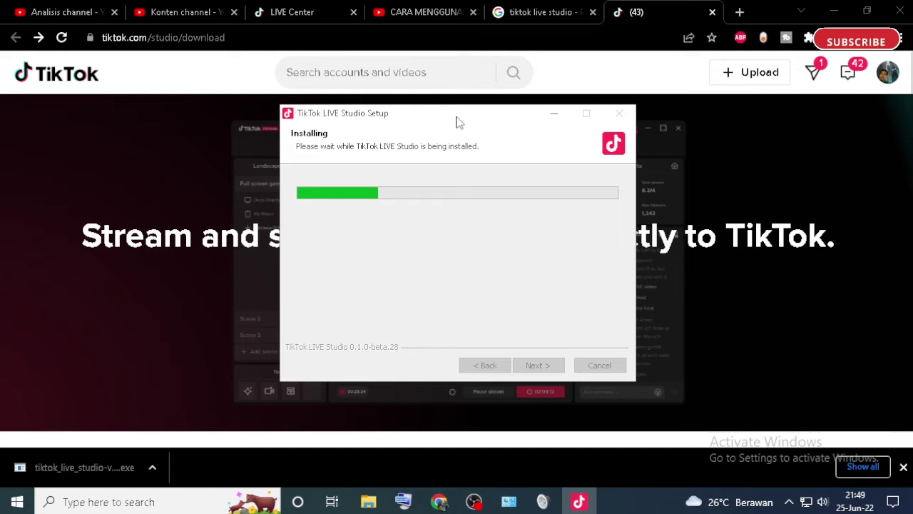
drag(513, 109, 370, 51)
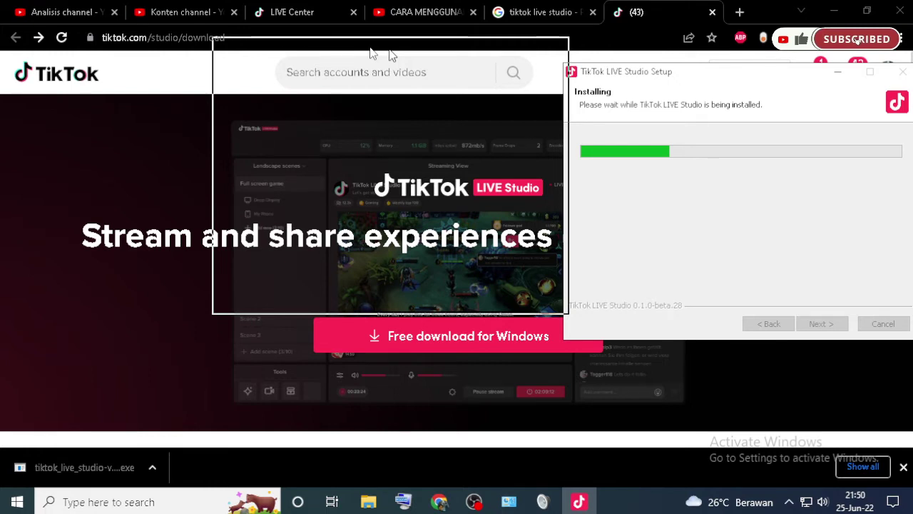
drag(371, 52, 294, 51)
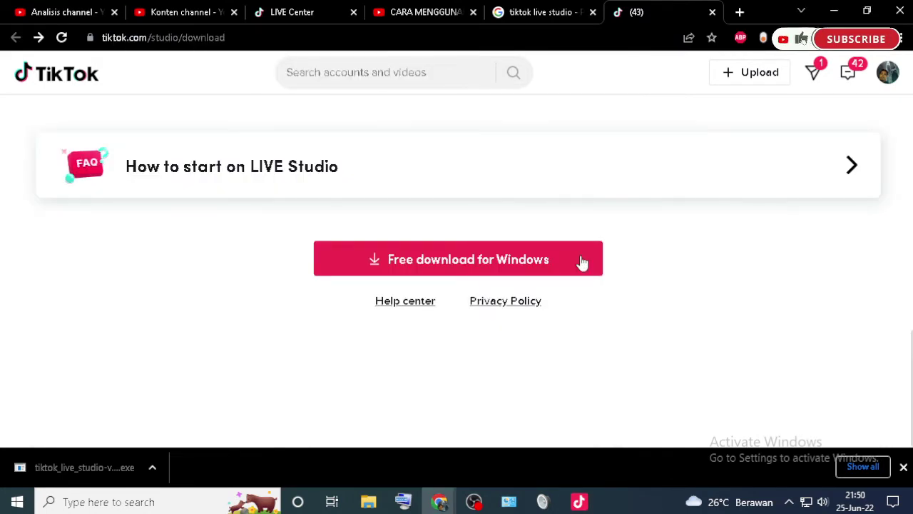
- Bring back the LIVE Studio setup window and finish the installation with Run TikTok LIVE Studio enabled
scroll(581, 263, up, 10)
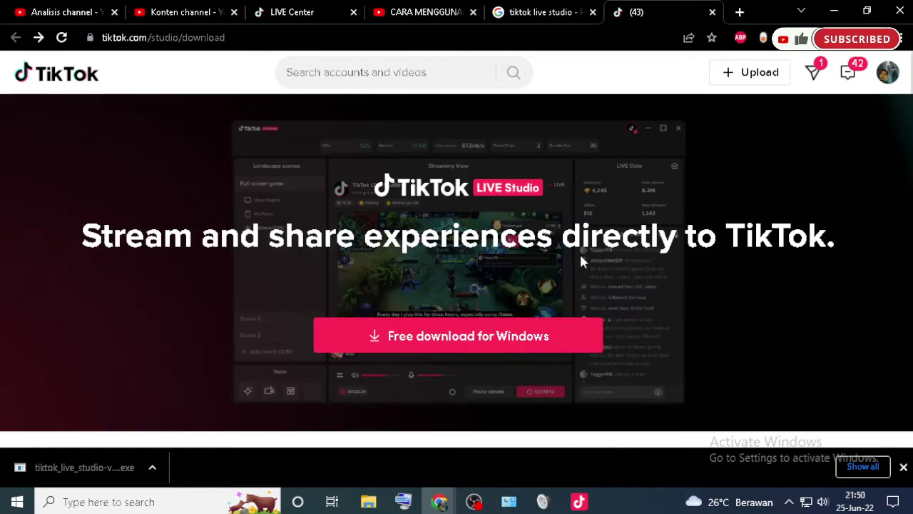
click(581, 501)
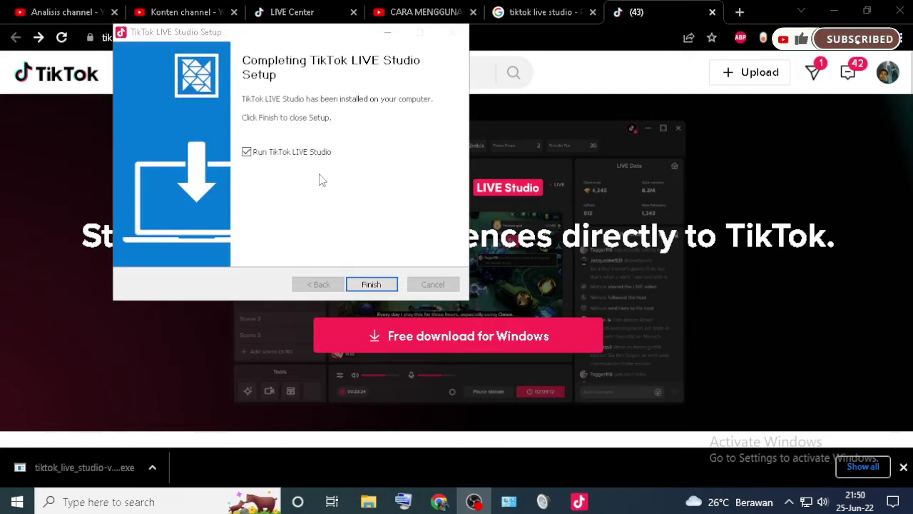
click(371, 285)
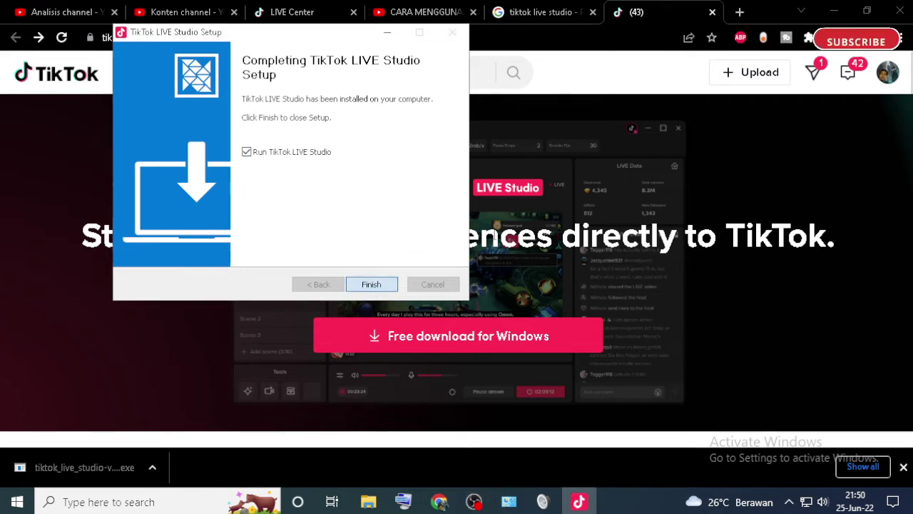
click(378, 285)
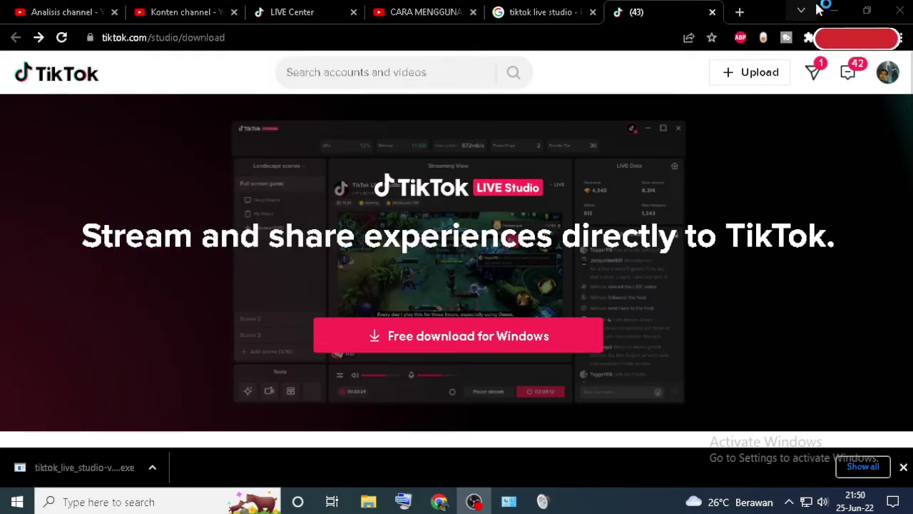
- Clear the desktop by minimizing the browser and This PC windows and closing the Control Panel and Sound windows
click(834, 11)
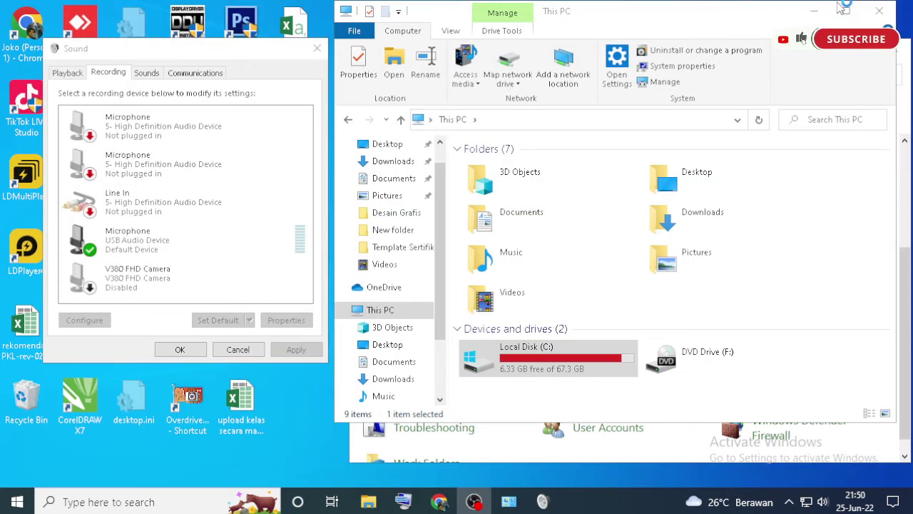
click(816, 11)
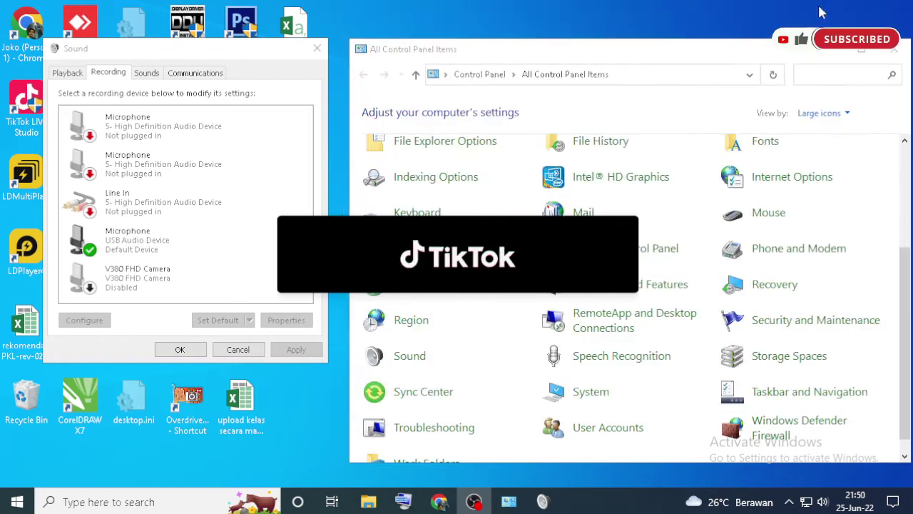
click(894, 49)
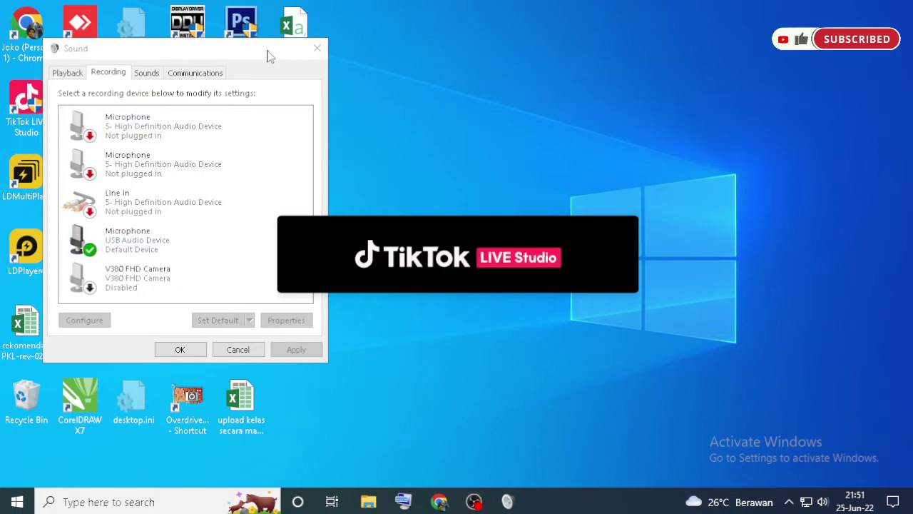
drag(267, 55, 200, 55)
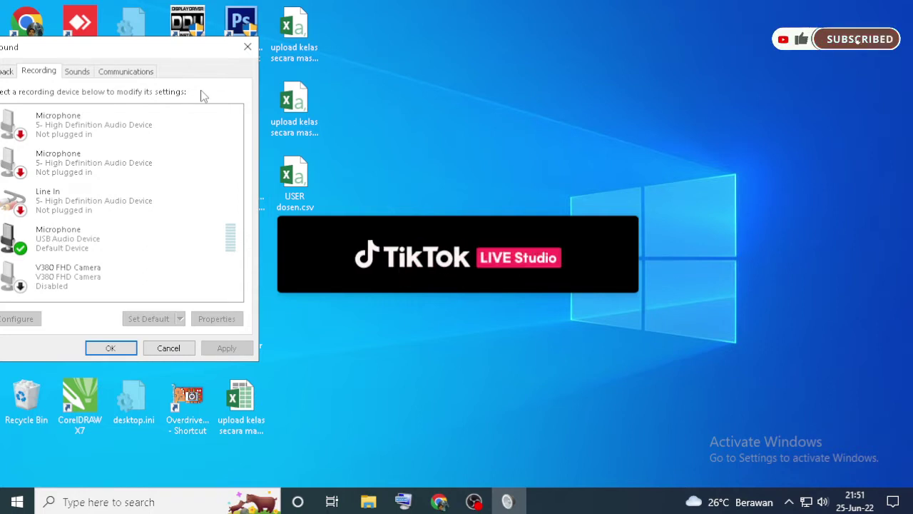
click(248, 49)
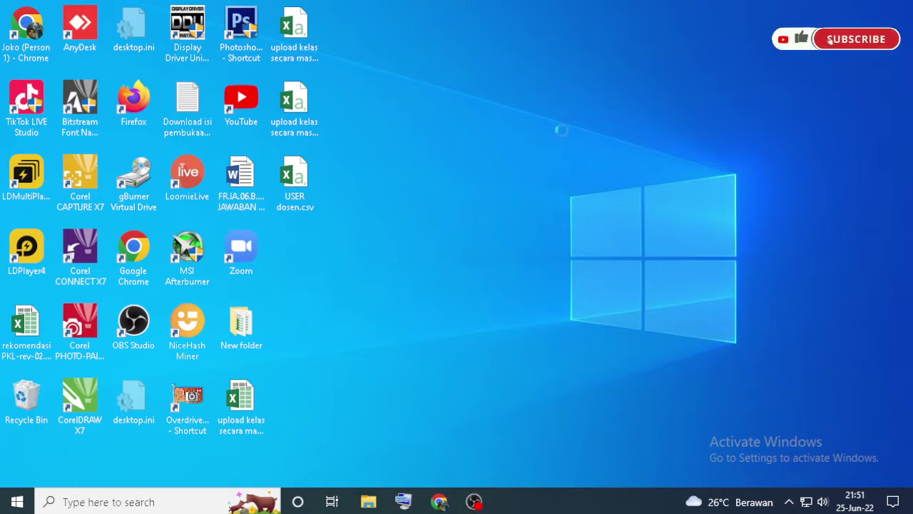
- Move the Opening LIVE Studio upgrade window higher on the desktop
right_click(536, 73)
click(569, 135)
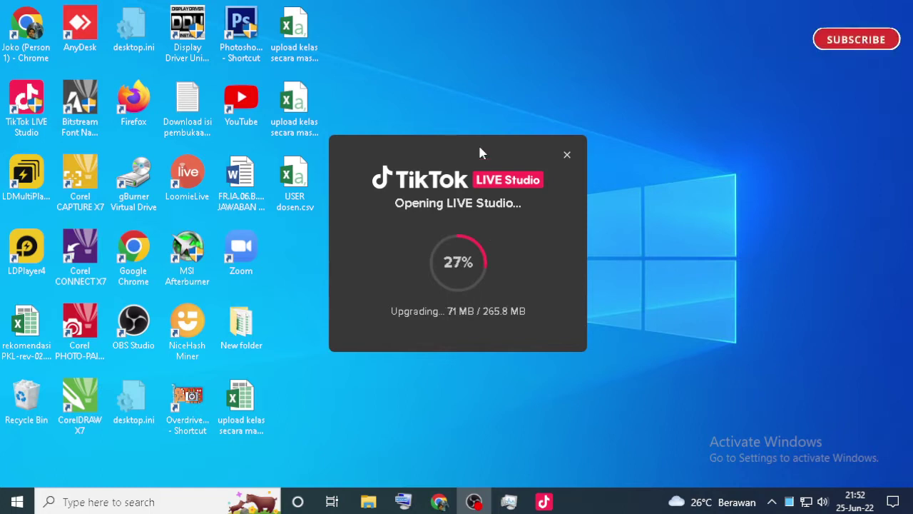
drag(481, 151, 511, 57)
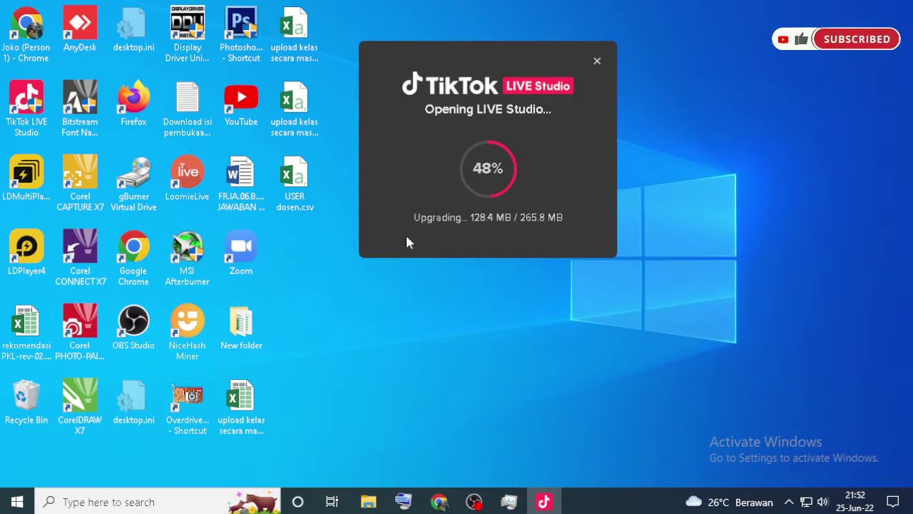
- Switch to the TikTok LIVE Studio download page in Google Chrome and look through its features, FAQ and download sections
mouse_move(452, 505)
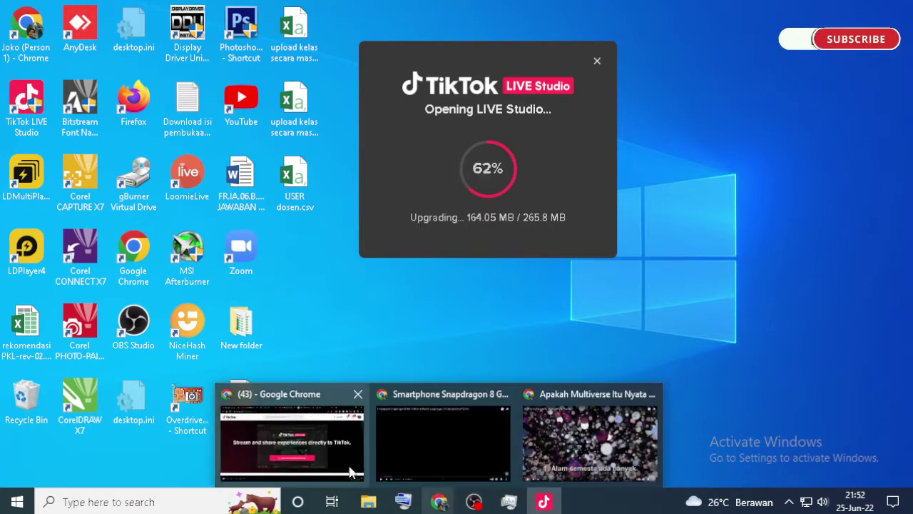
click(293, 432)
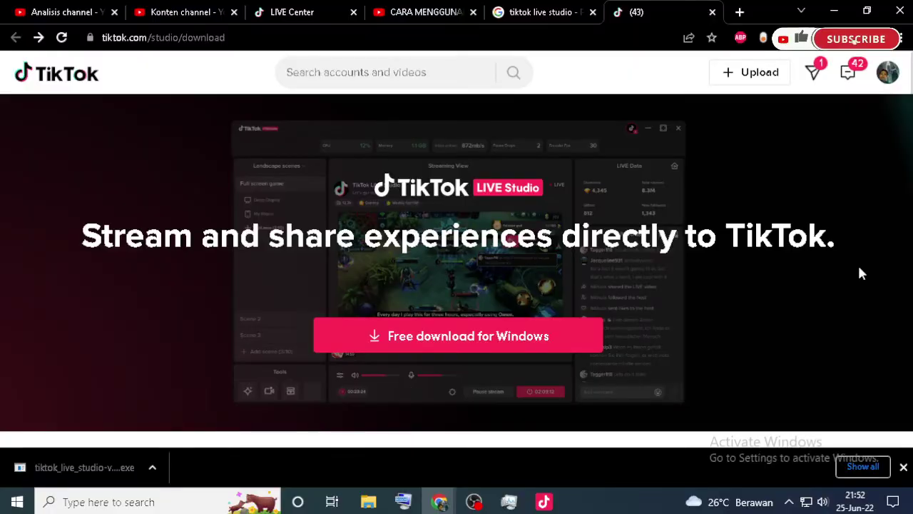
scroll(535, 346, down, 5)
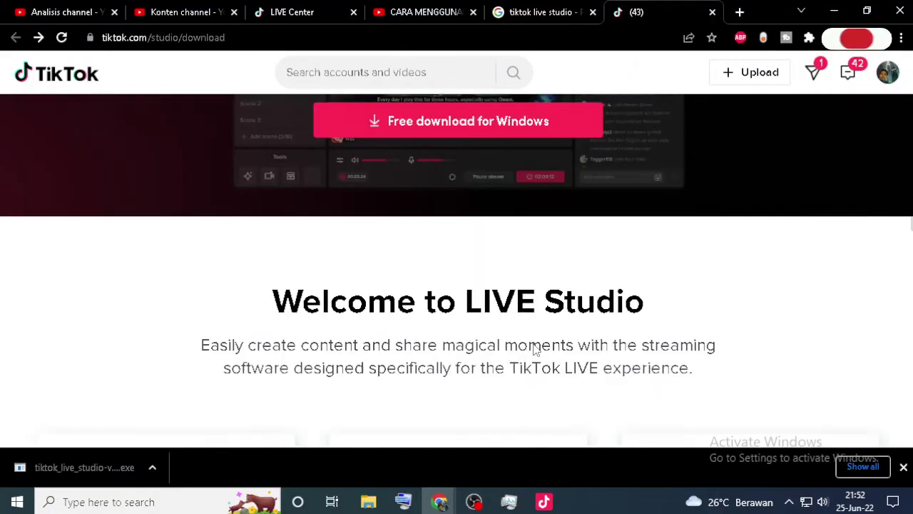
scroll(534, 342, down, 5)
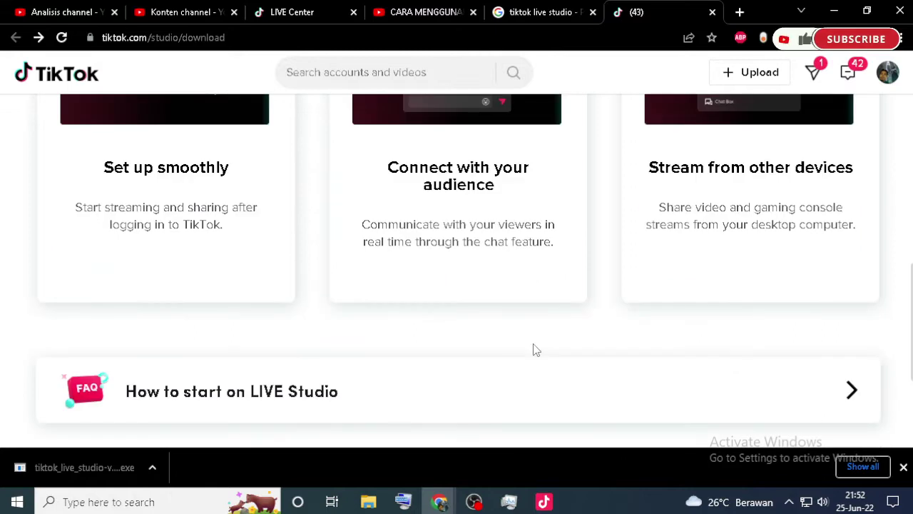
scroll(535, 346, down, 3)
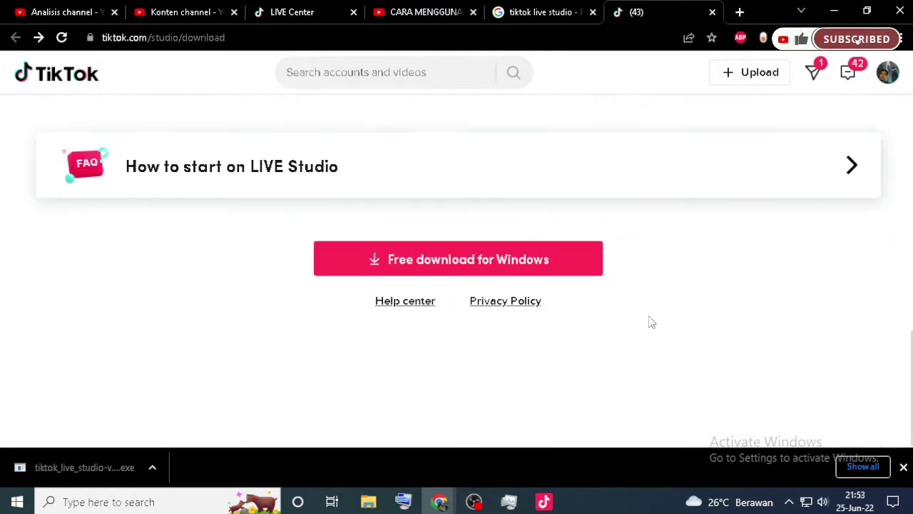
scroll(864, 238, up, 12)
- Review the TikTok account's notifications and minimize the browser
click(848, 72)
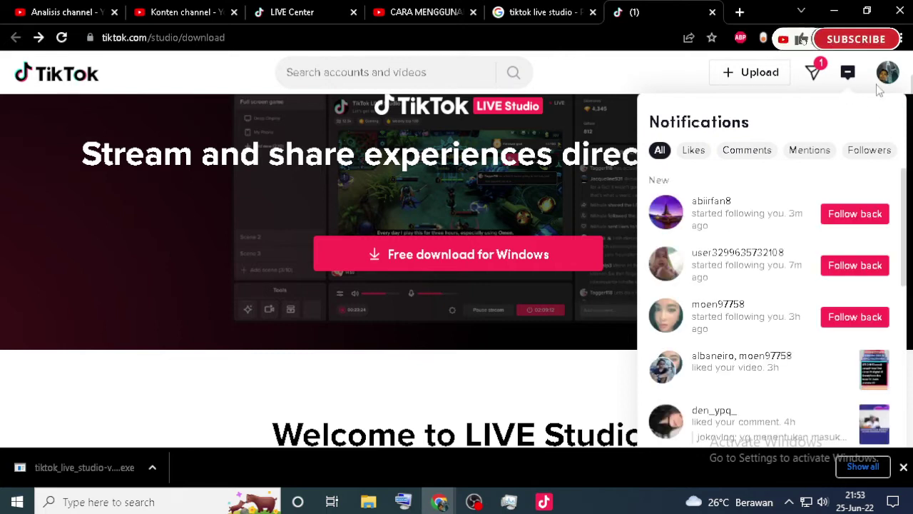
scroll(770, 221, down, 4)
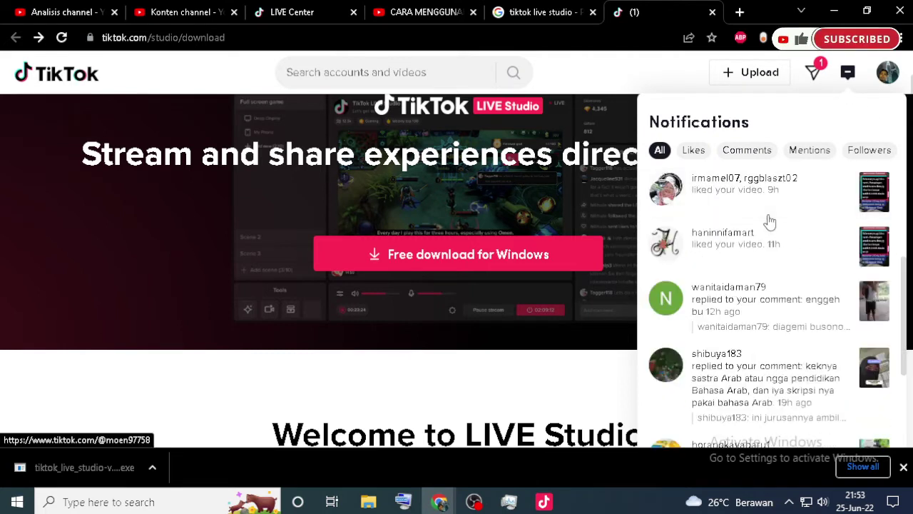
scroll(769, 222, up, 3)
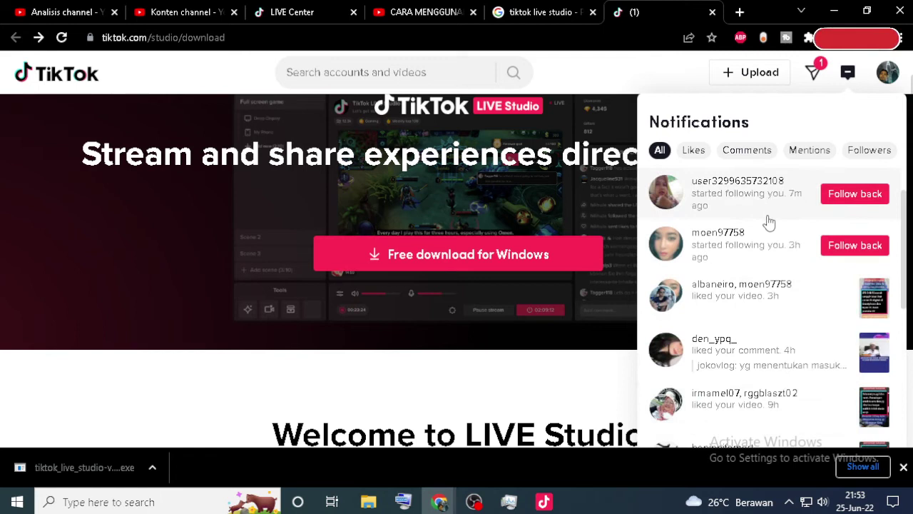
scroll(769, 221, down, 5)
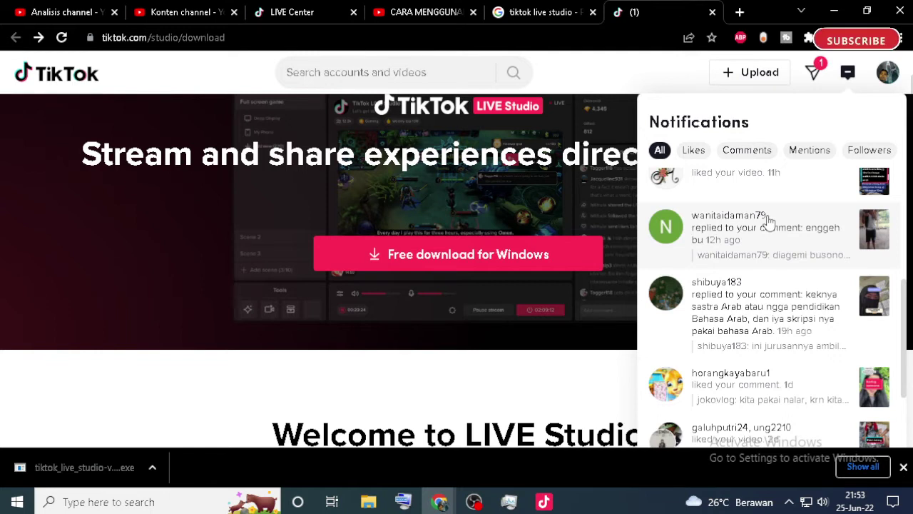
scroll(769, 223, down, 1)
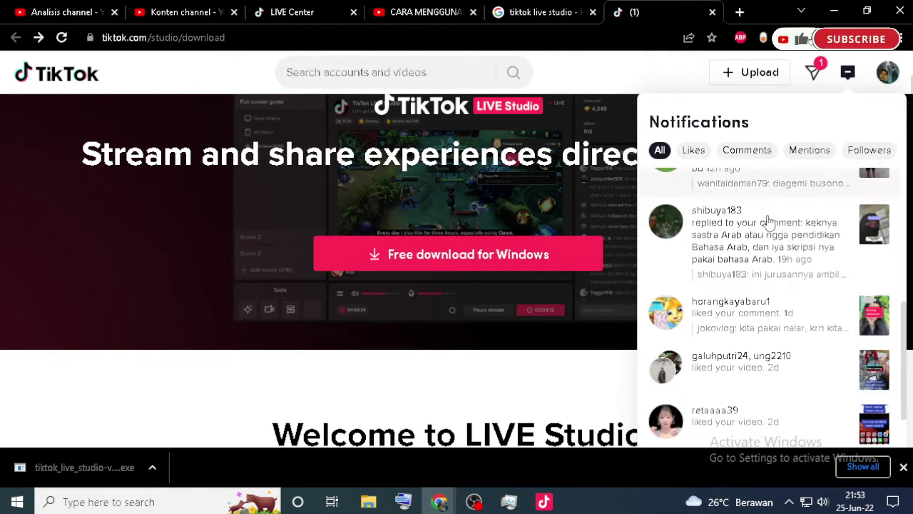
click(844, 11)
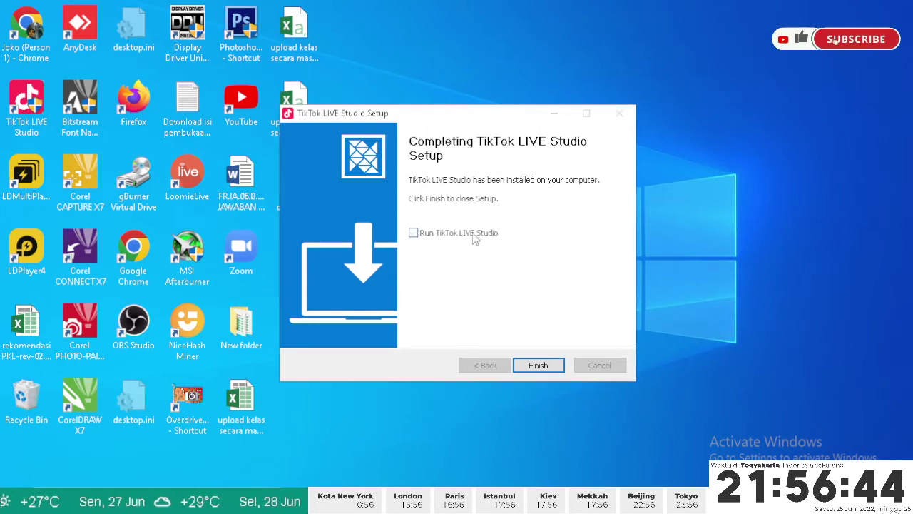
- Finish the completed TikTok LIVE Studio setup and refresh the desktop
click(550, 368)
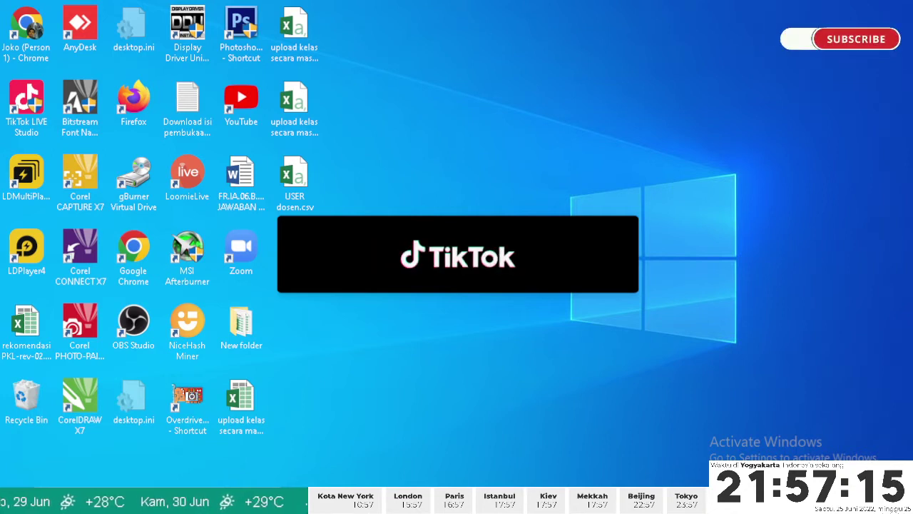
right_click(754, 107)
click(779, 172)
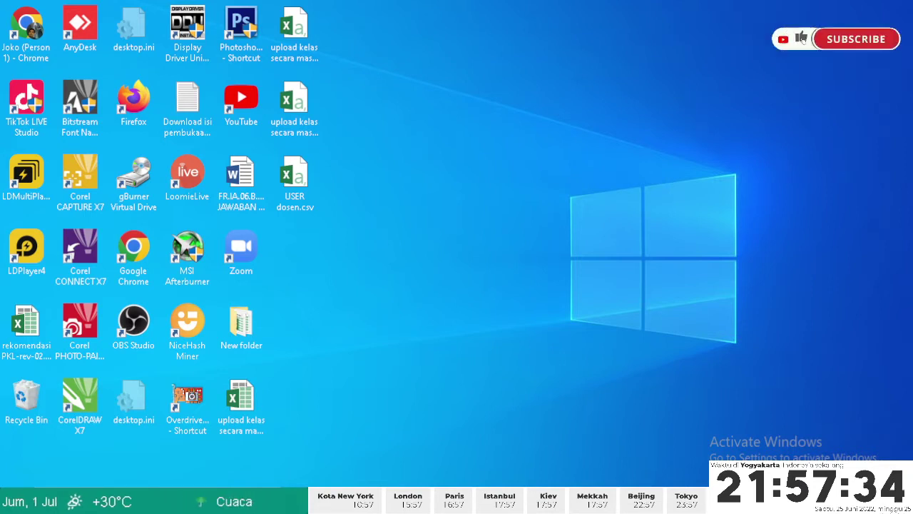
- Open Task Manager and examine the running apps, background processes and system performance
key(ctrl+shift+Escape)
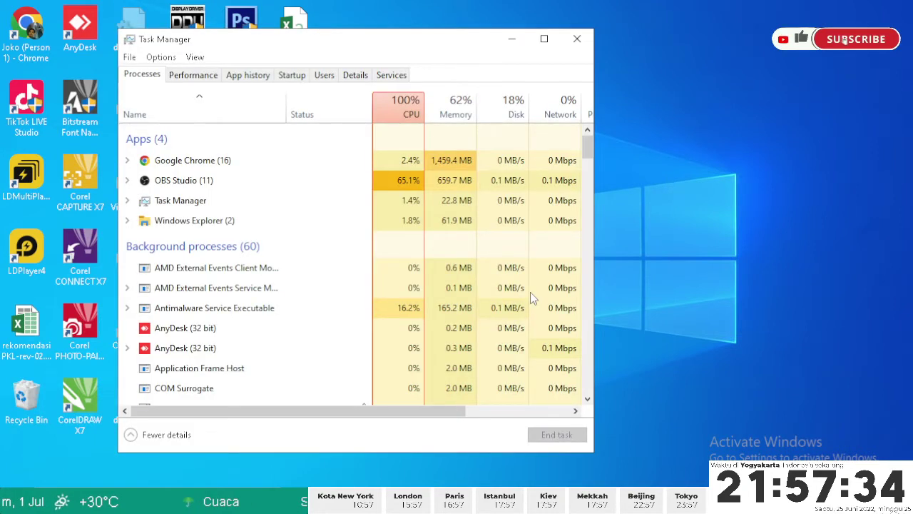
scroll(318, 324, down, 3)
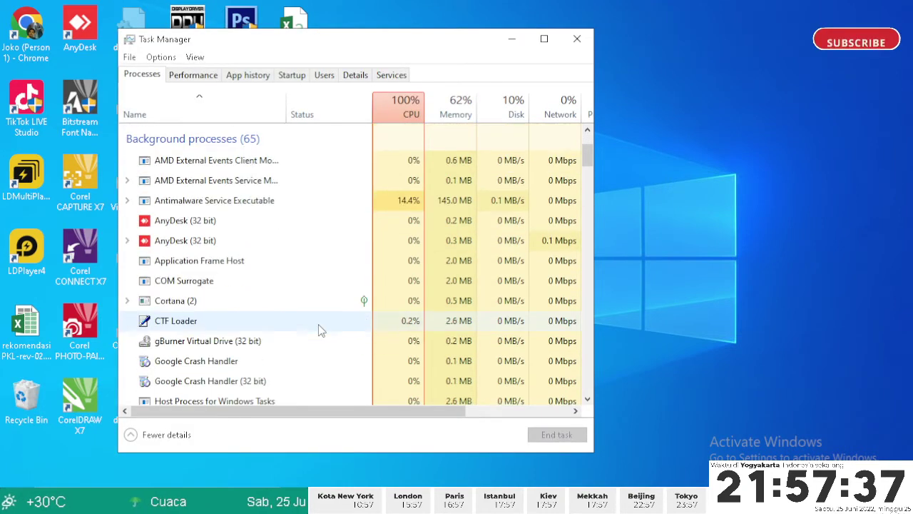
scroll(319, 328, down, 4)
scroll(318, 328, up, 4)
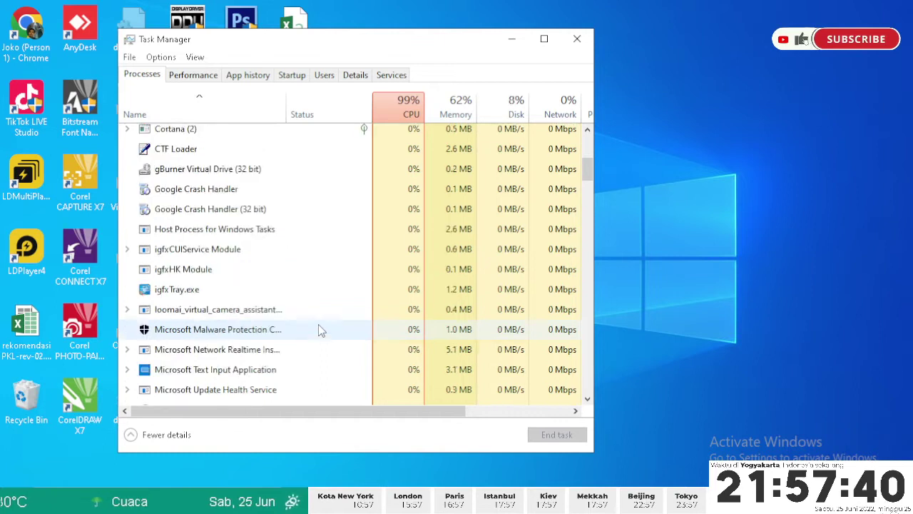
scroll(319, 321, up, 2)
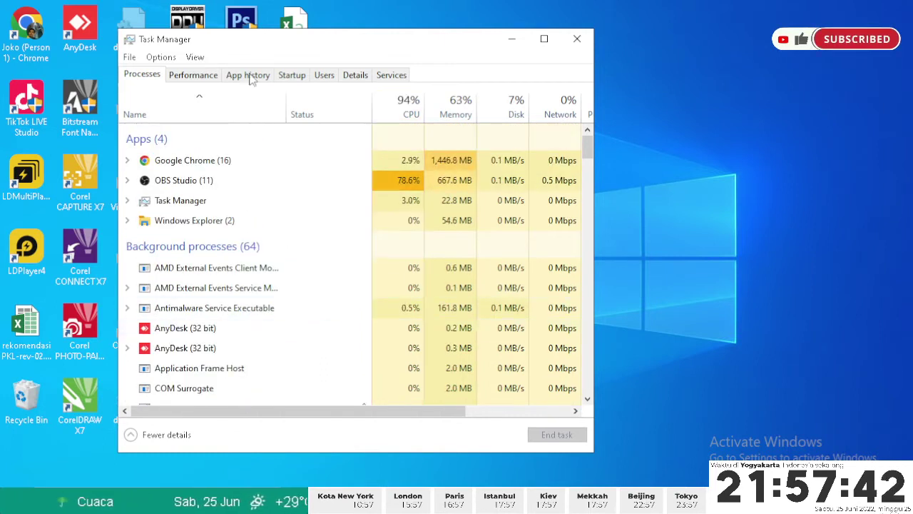
click(201, 78)
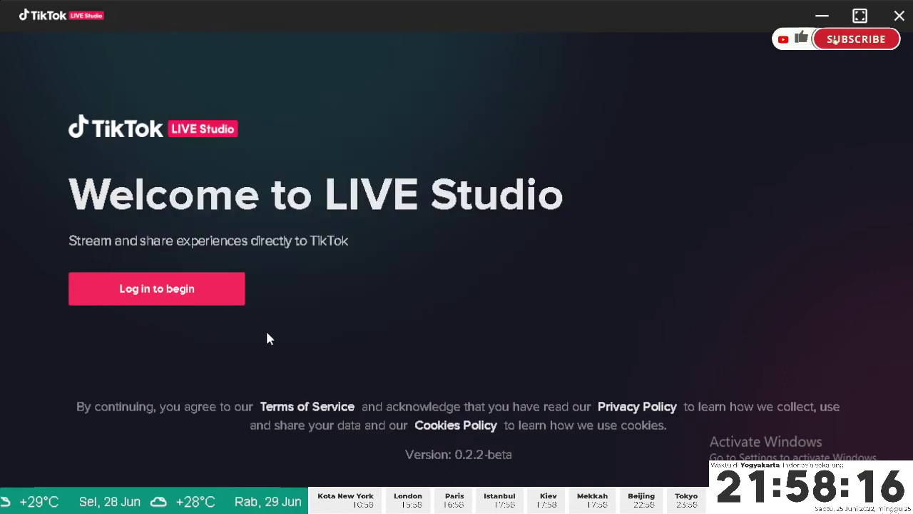
click(178, 293)
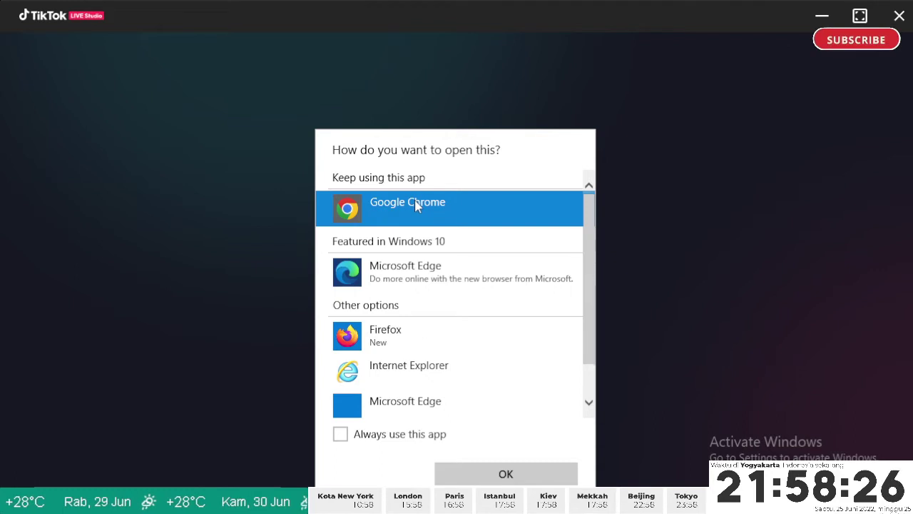
click(495, 474)
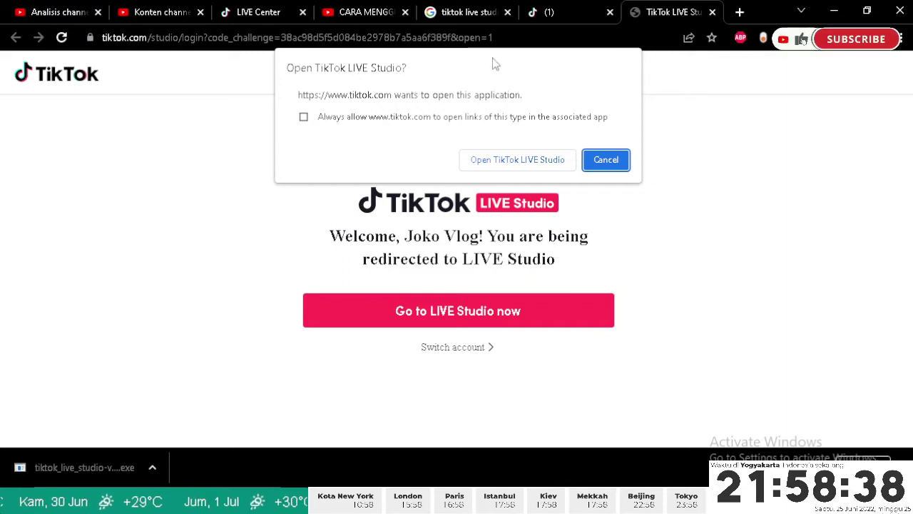
click(314, 119)
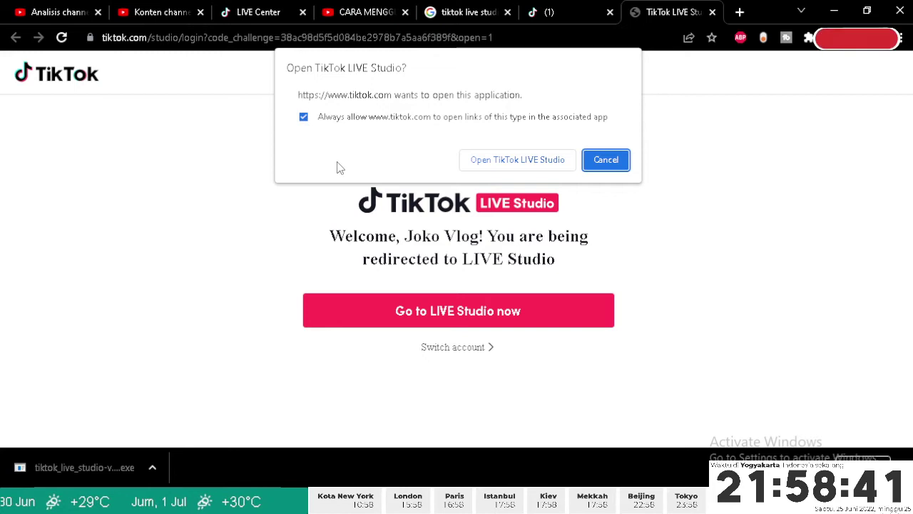
click(532, 163)
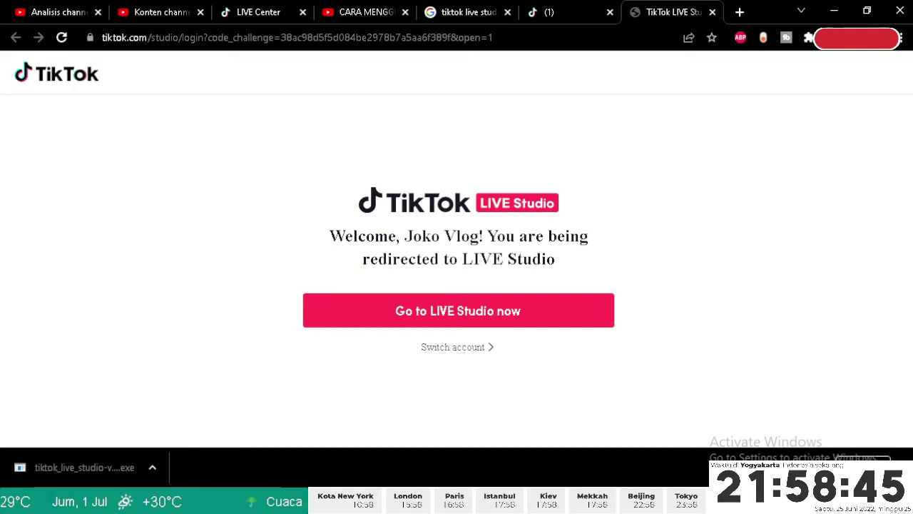
mouse_move(544, 503)
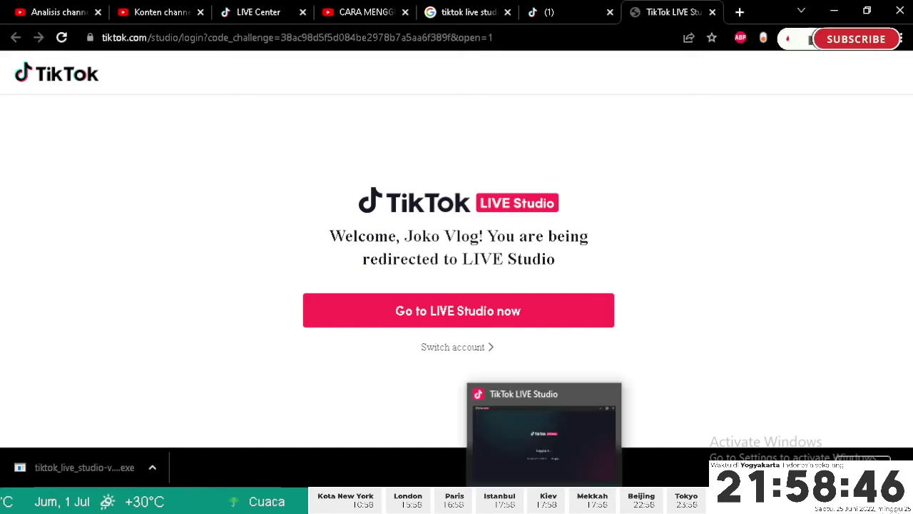
click(558, 427)
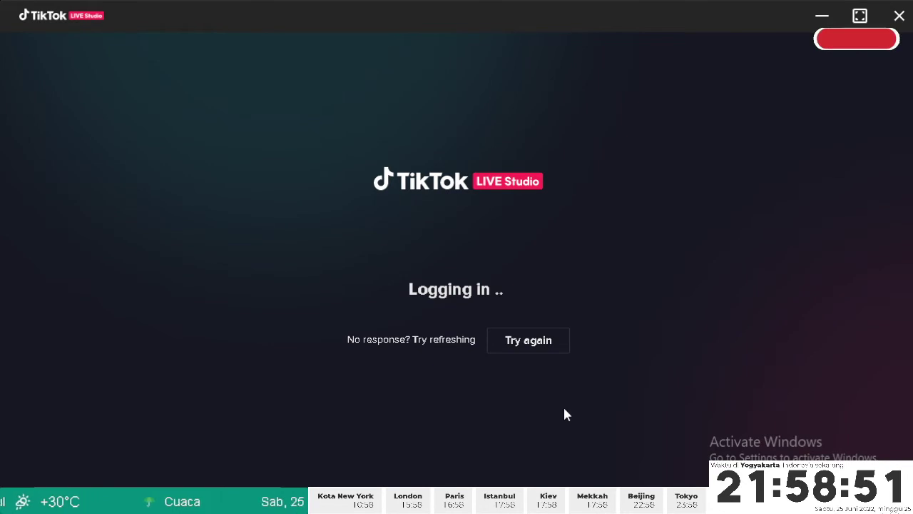
- Go back to the TikTok login page in Google Chrome and retry the redirect to LIVE Studio
mouse_move(557, 488)
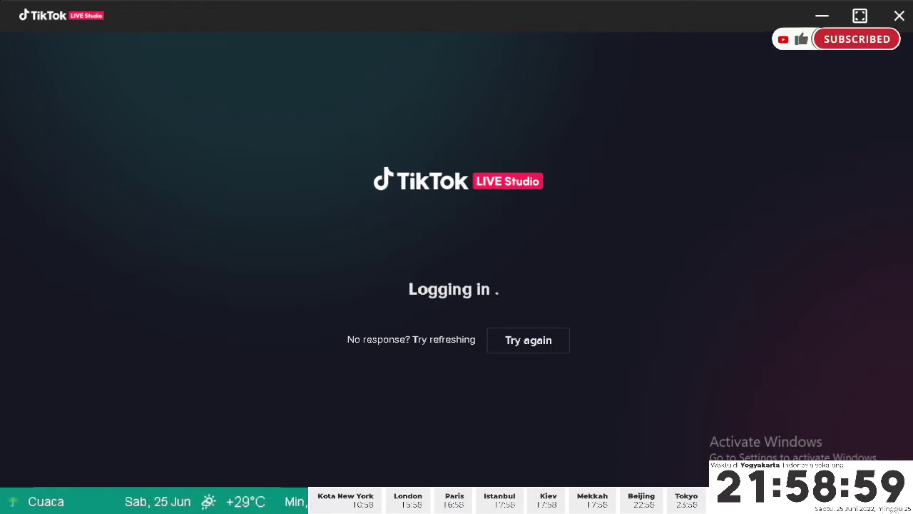
mouse_move(438, 501)
click(293, 450)
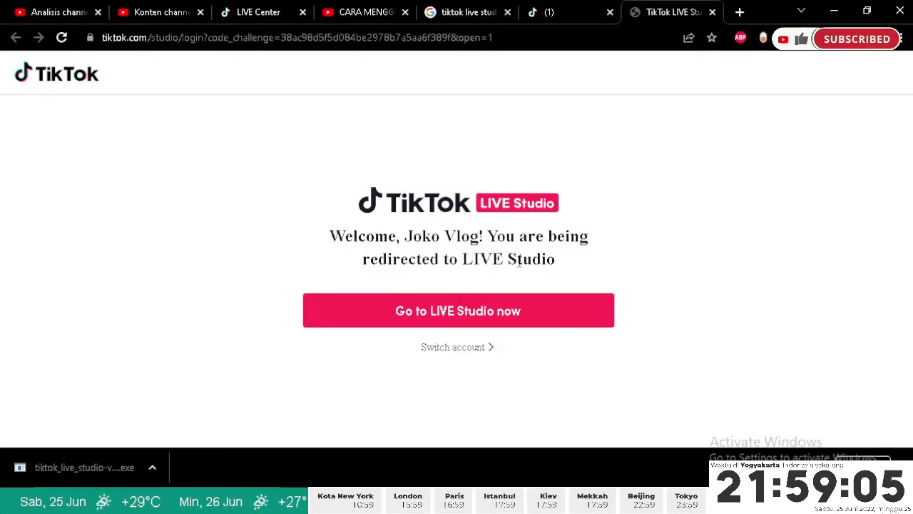
click(481, 316)
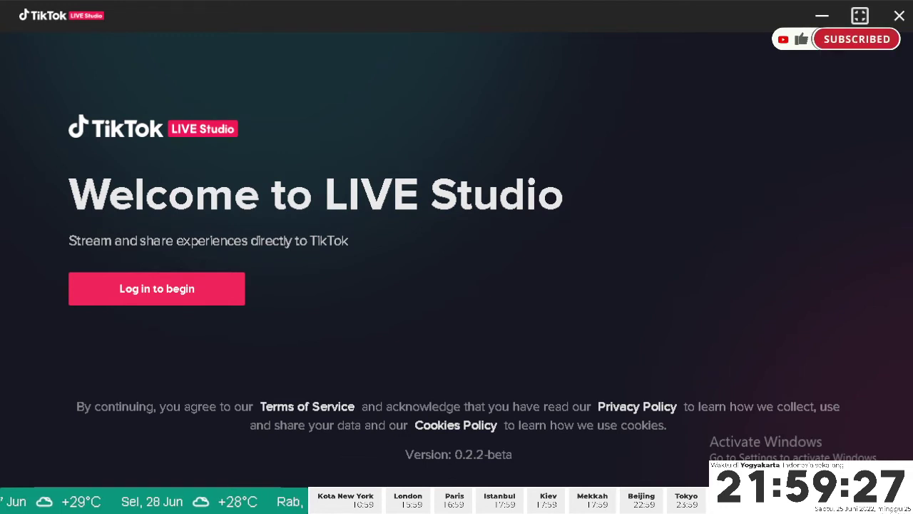
mouse_move(439, 499)
click(326, 452)
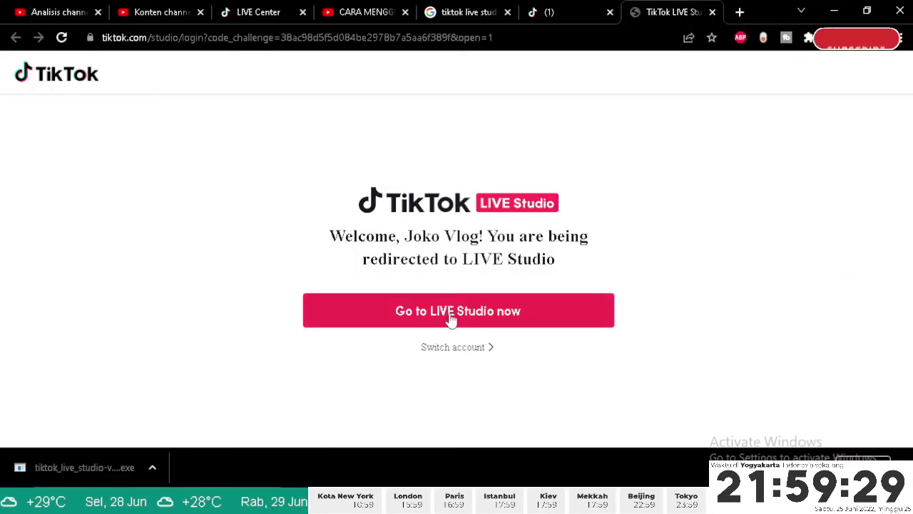